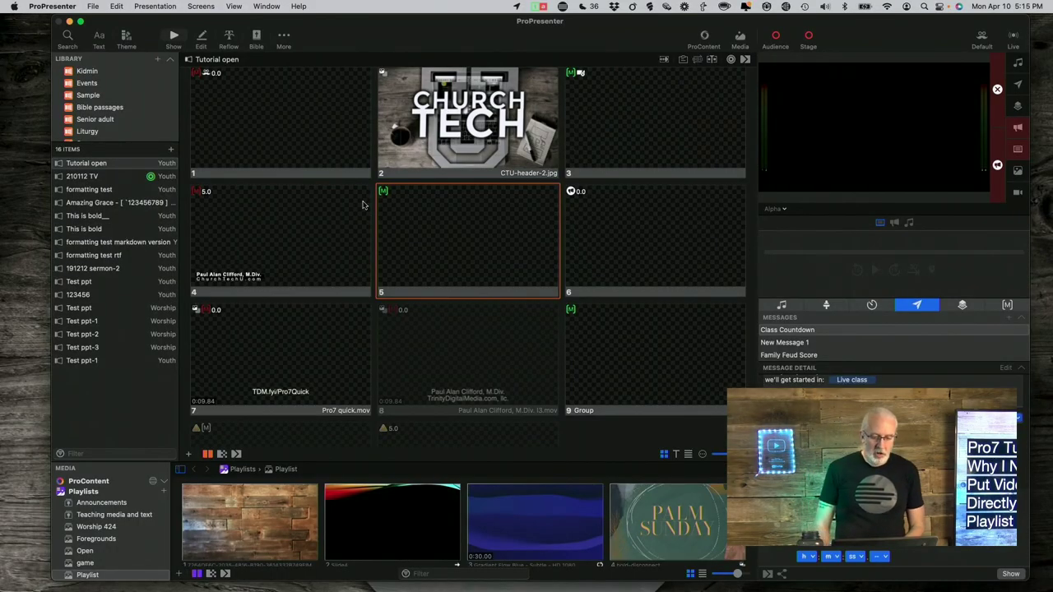
# Step: Drag the Pro7.10 timeline tutorial video from the media bin into the Library list
pyautogui.scroll(-3, 363, 205)
pyautogui.scroll(3, 363, 204)
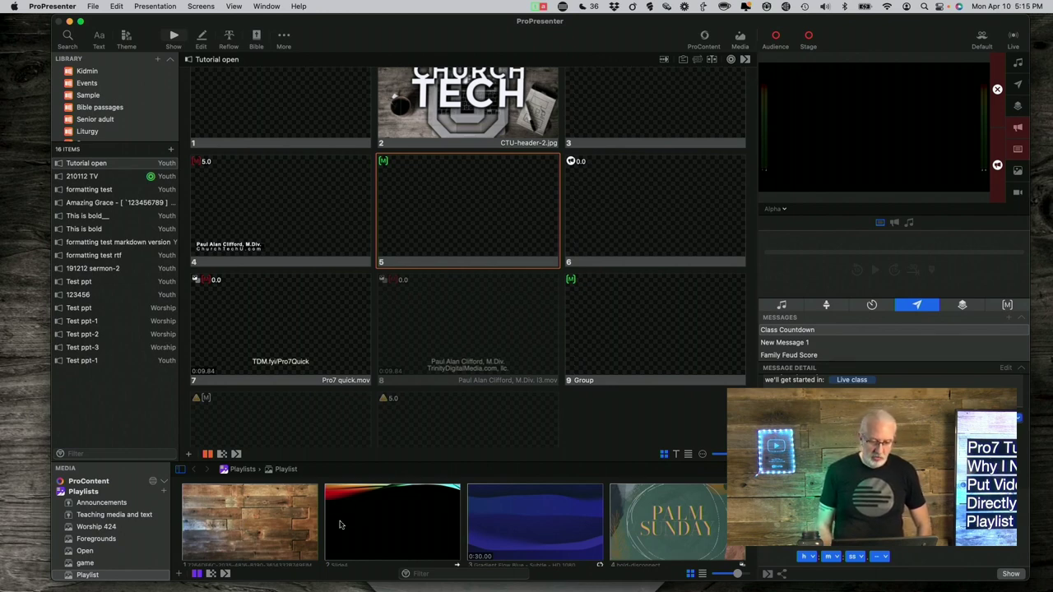
pyautogui.scroll(-2, 531, 528)
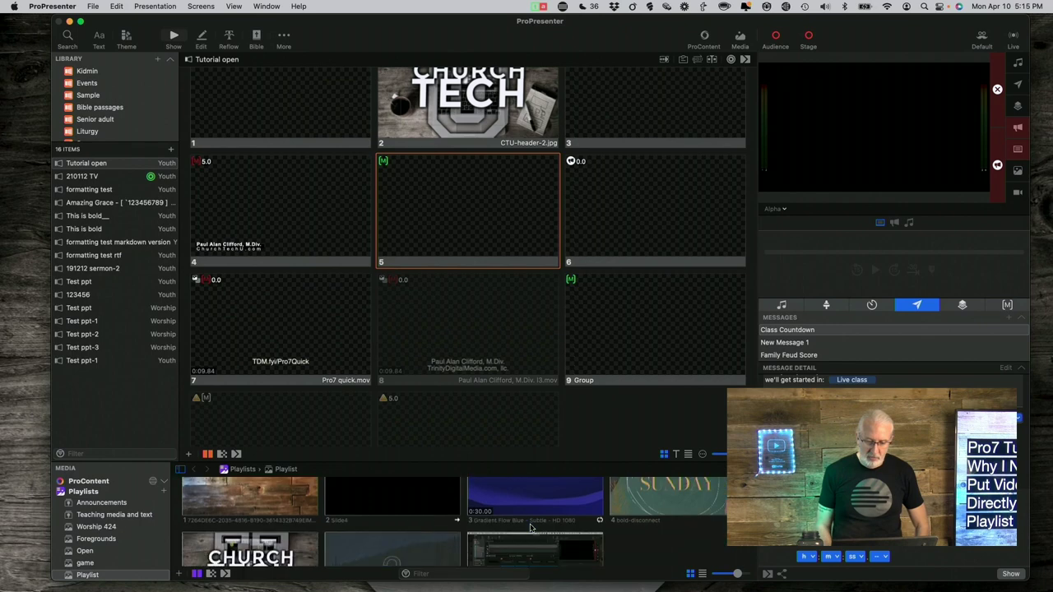
pyautogui.scroll(-2, 531, 529)
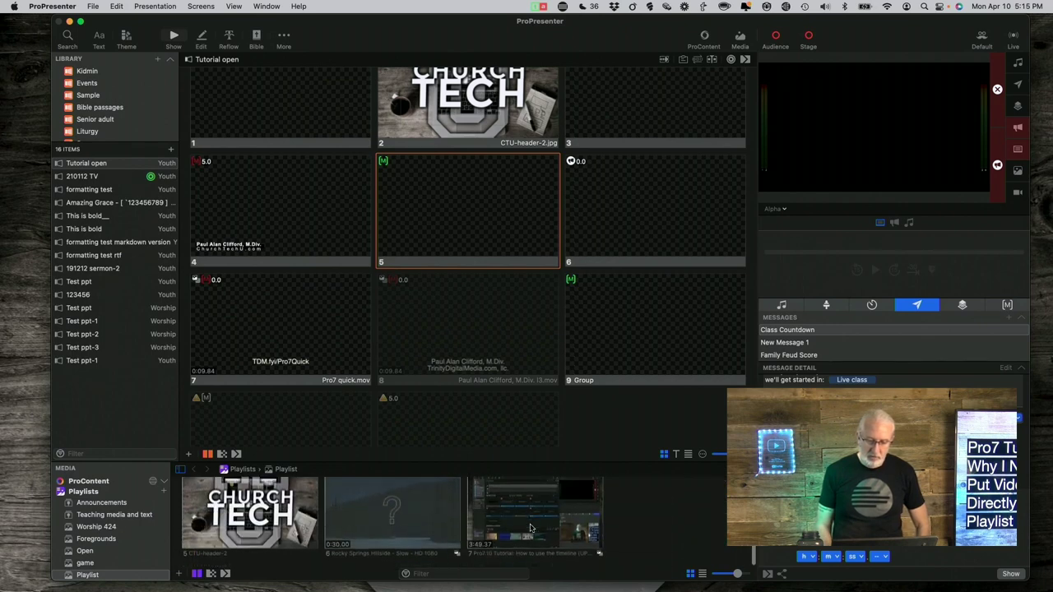
pyautogui.moveTo(525, 503); pyautogui.dragTo(100, 374)
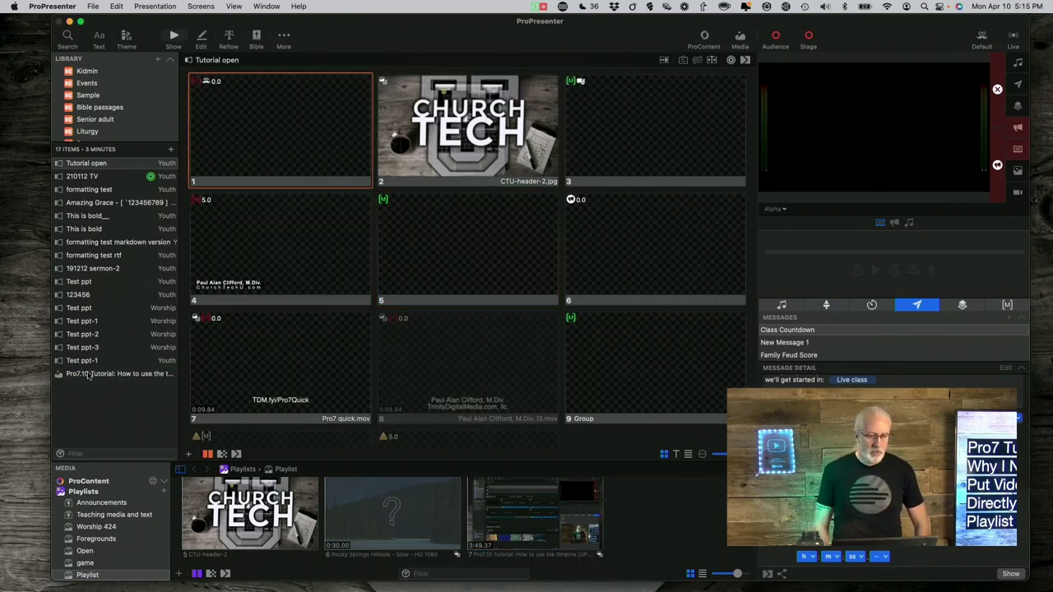
pyautogui.click(89, 374)
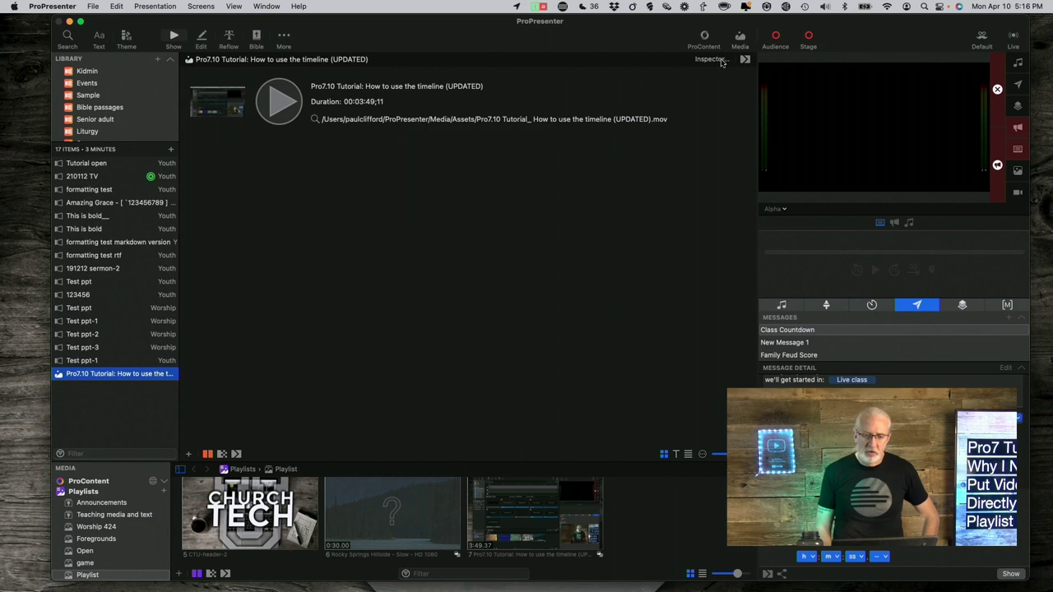
# Step: Show the tutorial video's properties: MOV, h264, 1920 x 1080, 29.97 FPS, 00:07:24;08
pyautogui.click(711, 59)
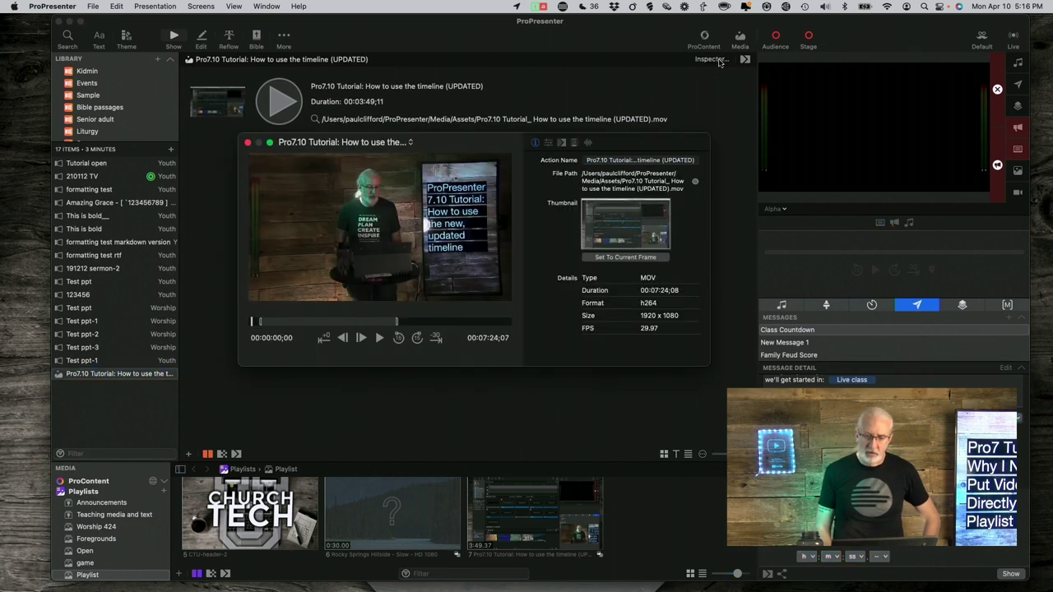
pyautogui.click(549, 143)
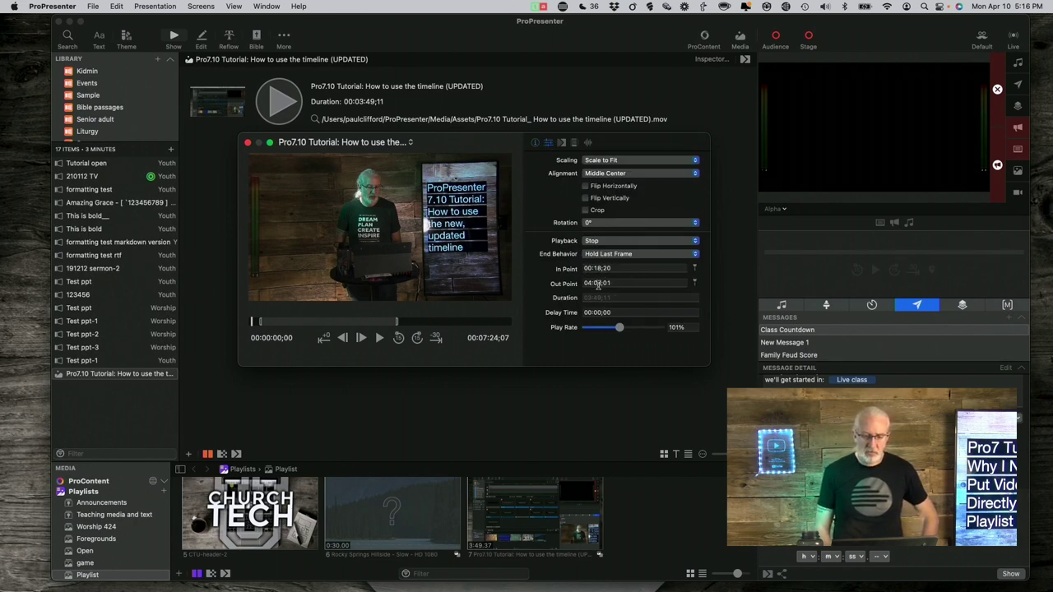
pyautogui.click(510, 407)
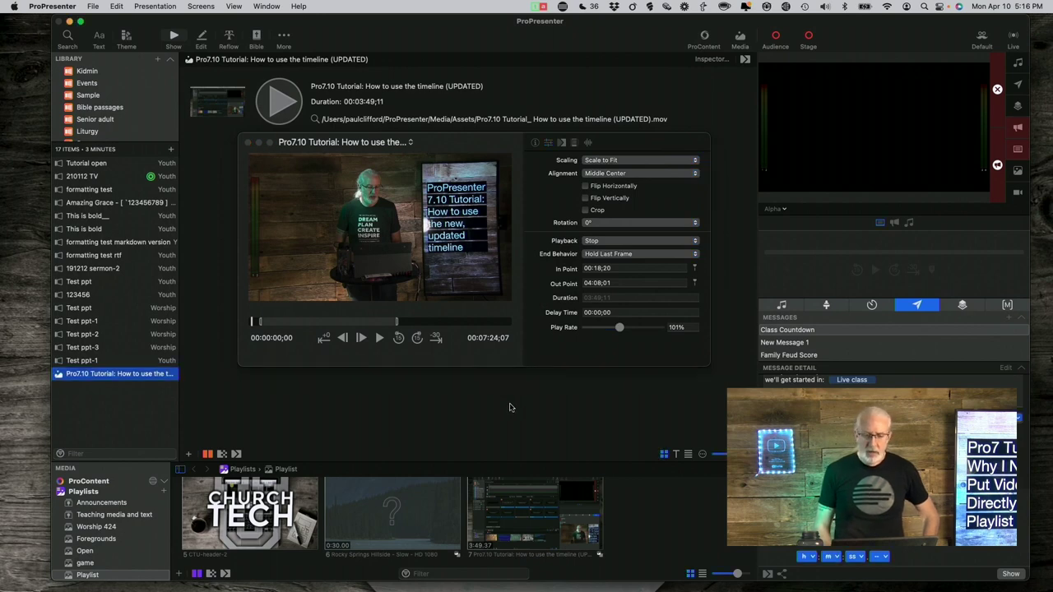
pyautogui.click(247, 143)
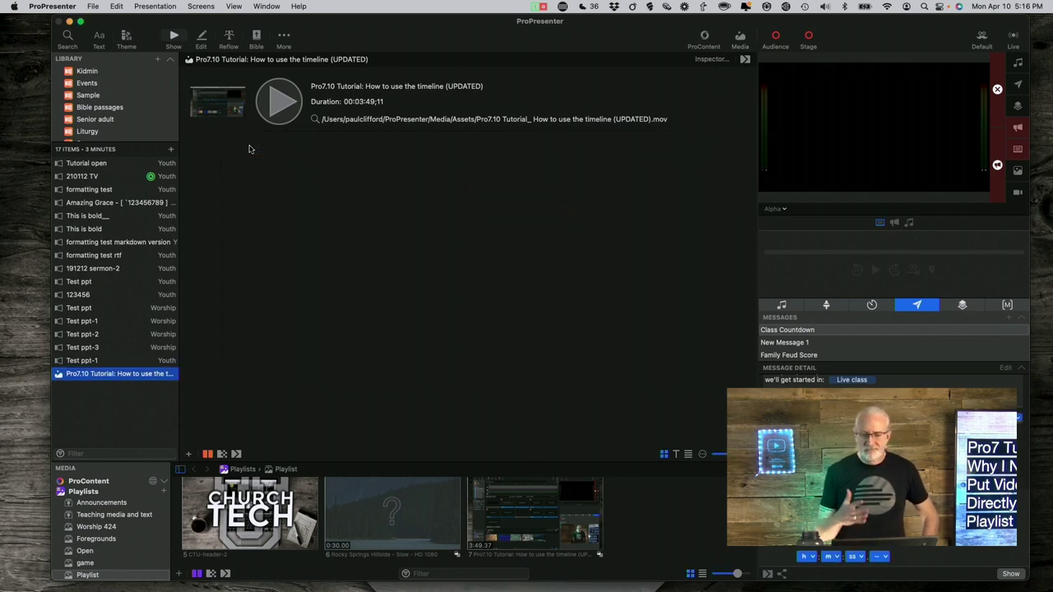
pyautogui.click(156, 62)
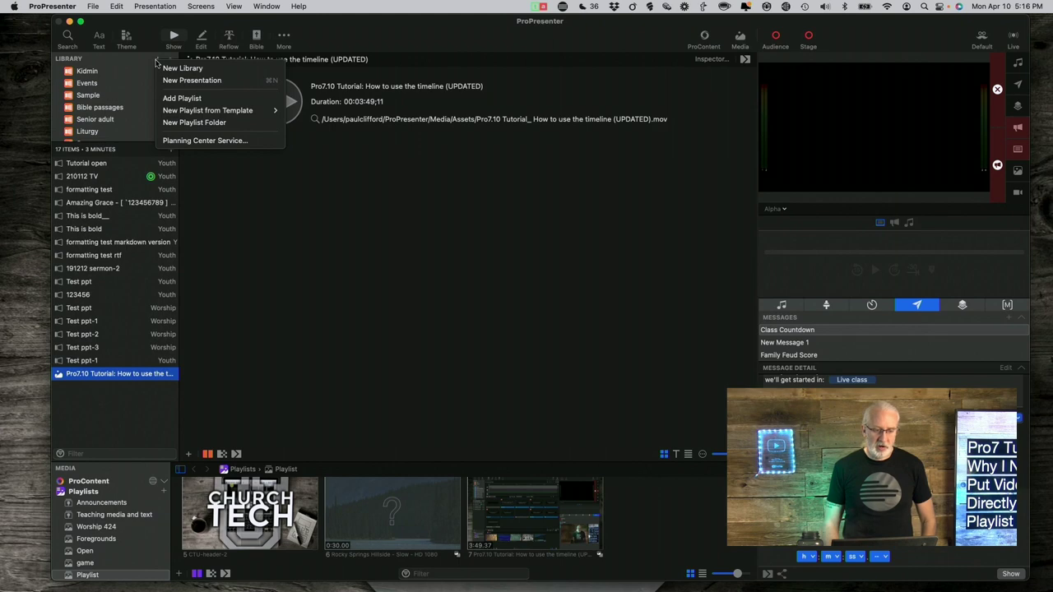
# Step: Create a new presentation named 'video' assigned to the Tutorial Template playlist
pyautogui.click(165, 80)
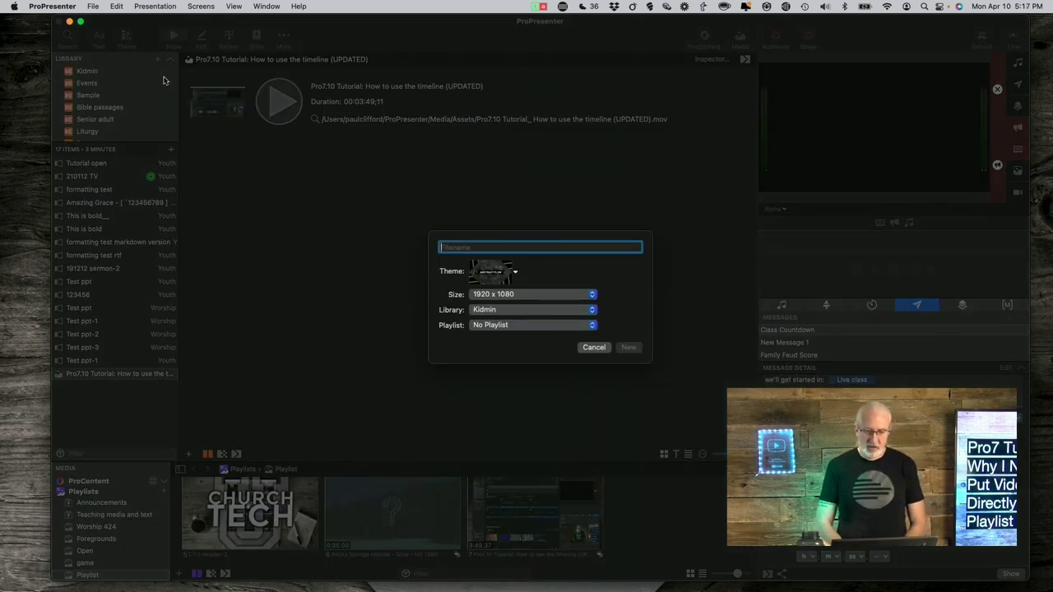
pyautogui.write('video')
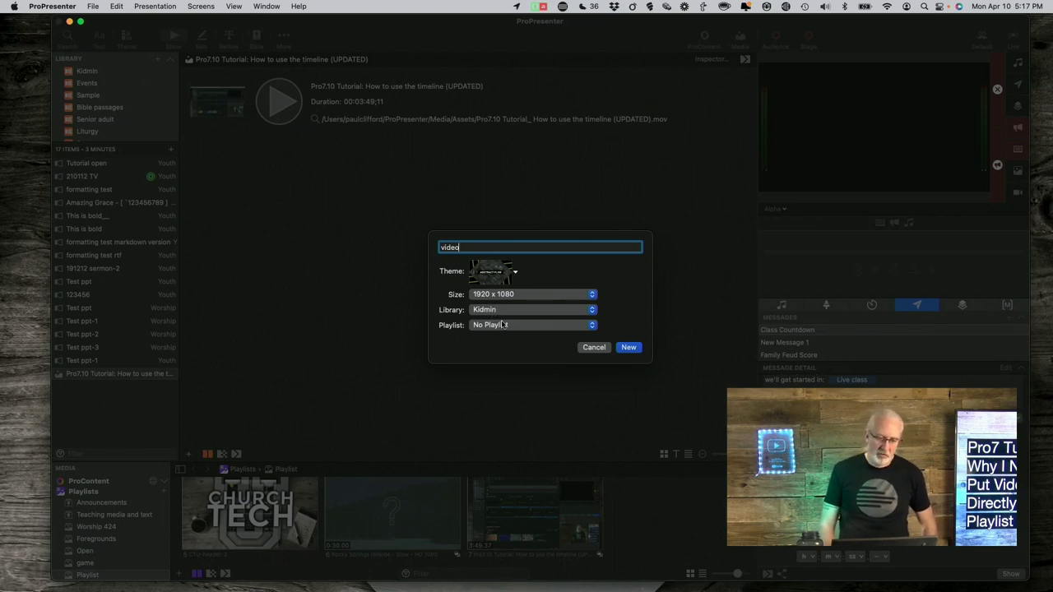
pyautogui.click(498, 327)
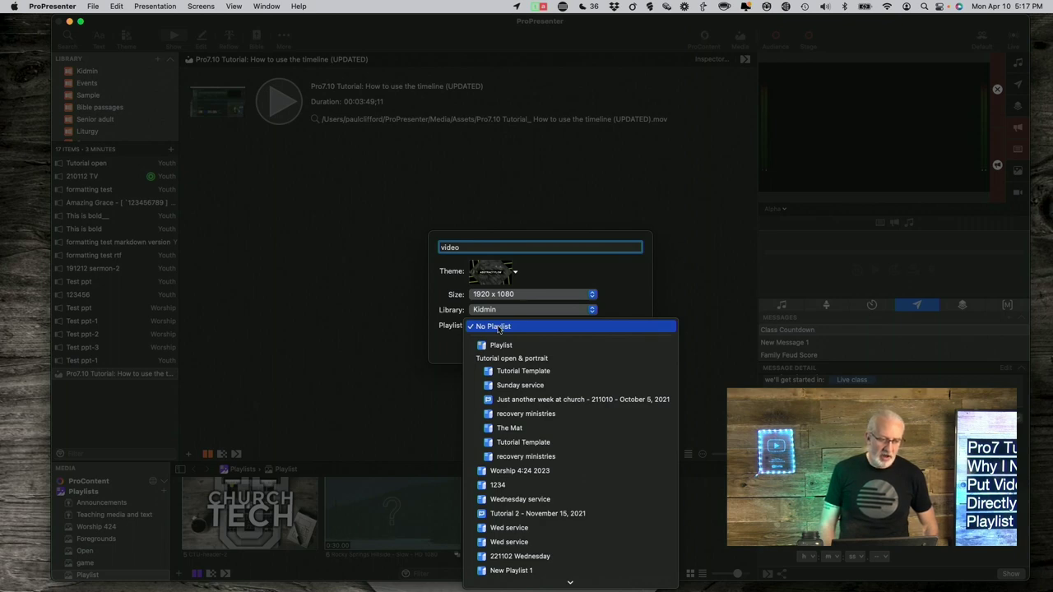
pyautogui.click(520, 374)
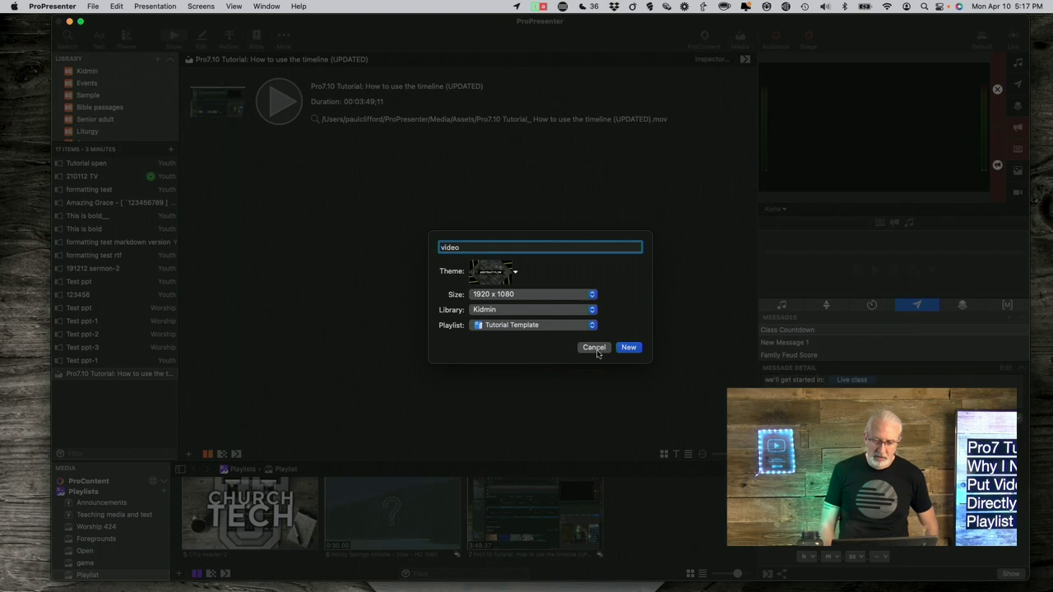
pyautogui.click(629, 348)
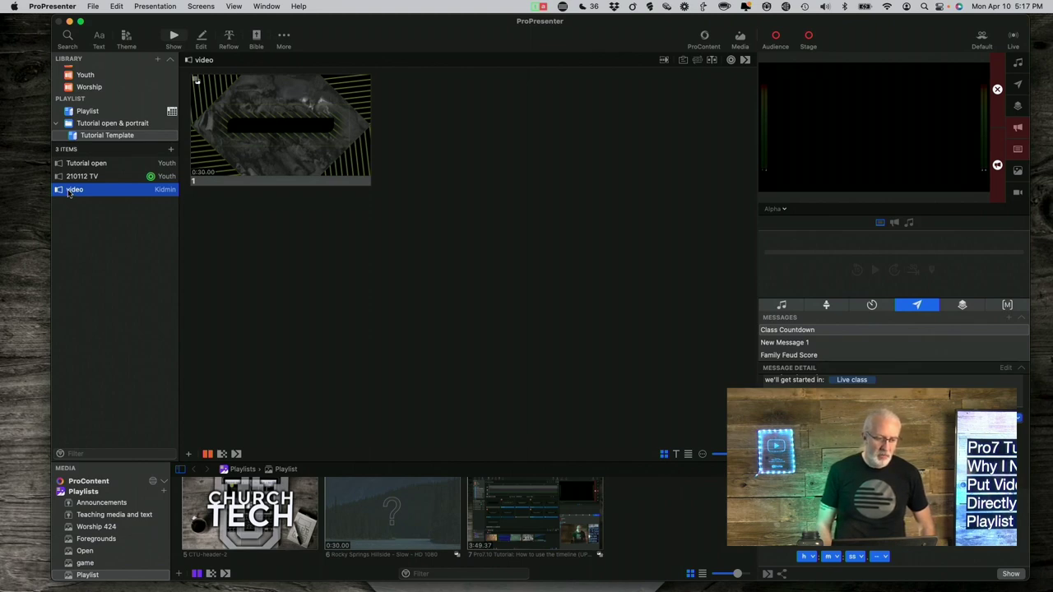
# Step: Drag the Pro7.10 tutorial video into the Tutorial Template playlist beneath the video presentation
pyautogui.scroll(-3, 96, 122)
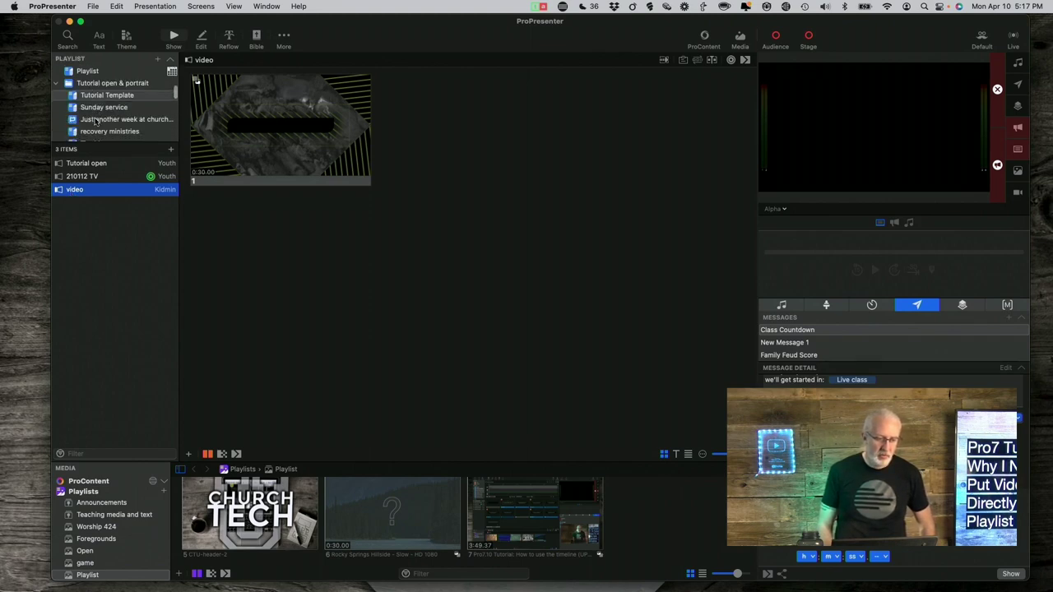
pyautogui.scroll(-2, 95, 122)
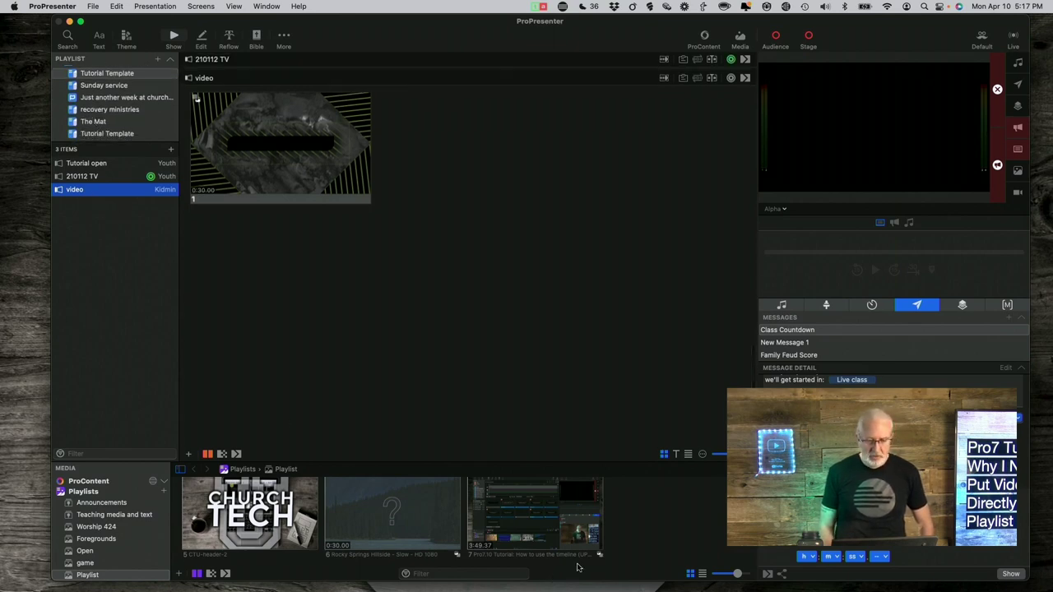
pyautogui.moveTo(549, 536); pyautogui.dragTo(88, 251)
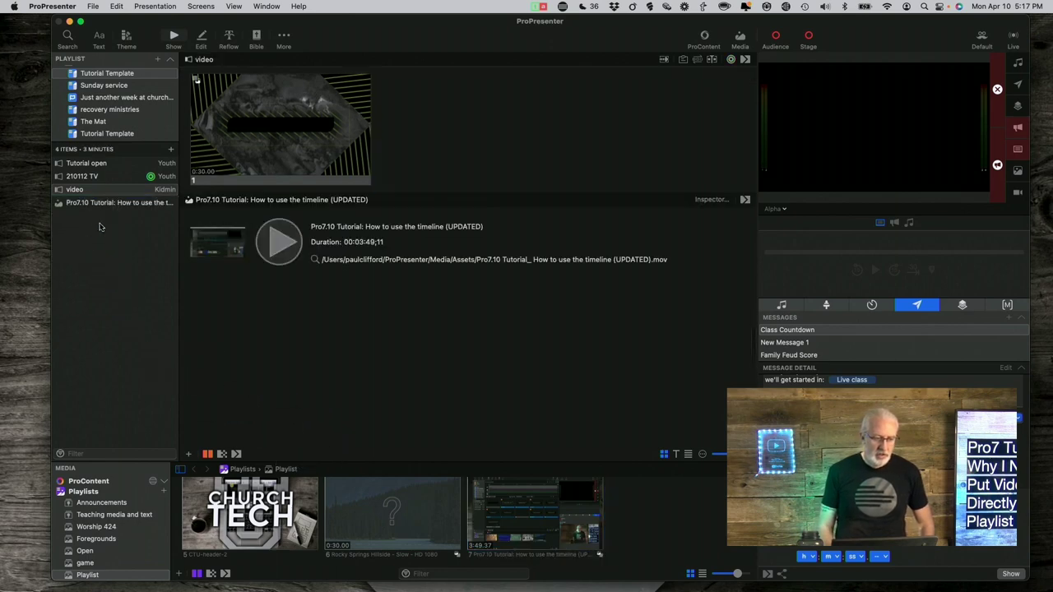
pyautogui.click(104, 204)
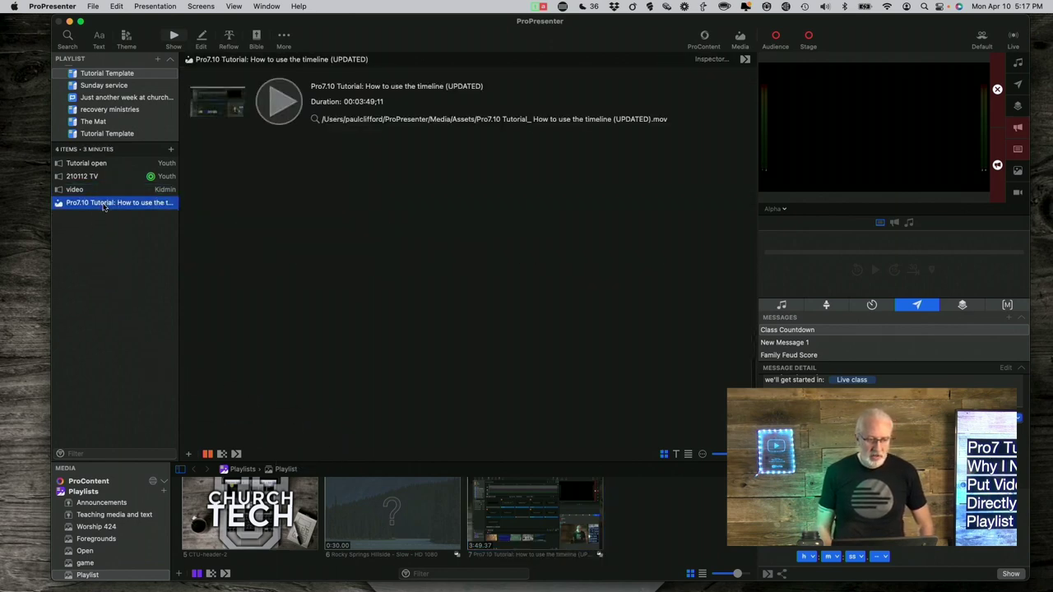
pyautogui.click(106, 191)
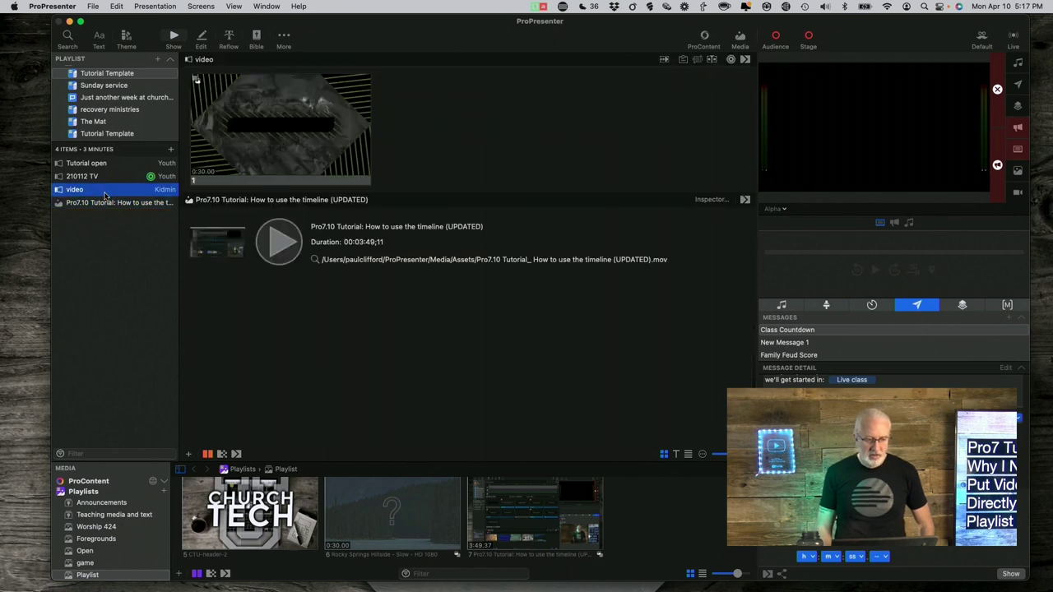
pyautogui.rightClick(282, 113)
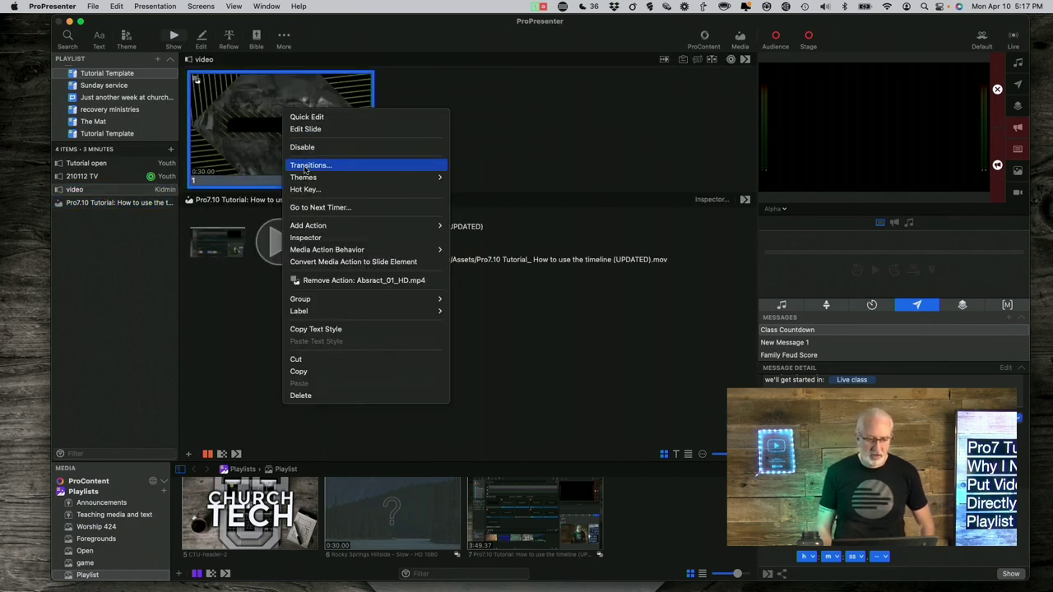
# Step: Apply the Theme Slide from the Hymn title only theme group to the video presentation's slide
pyautogui.moveTo(316, 178)
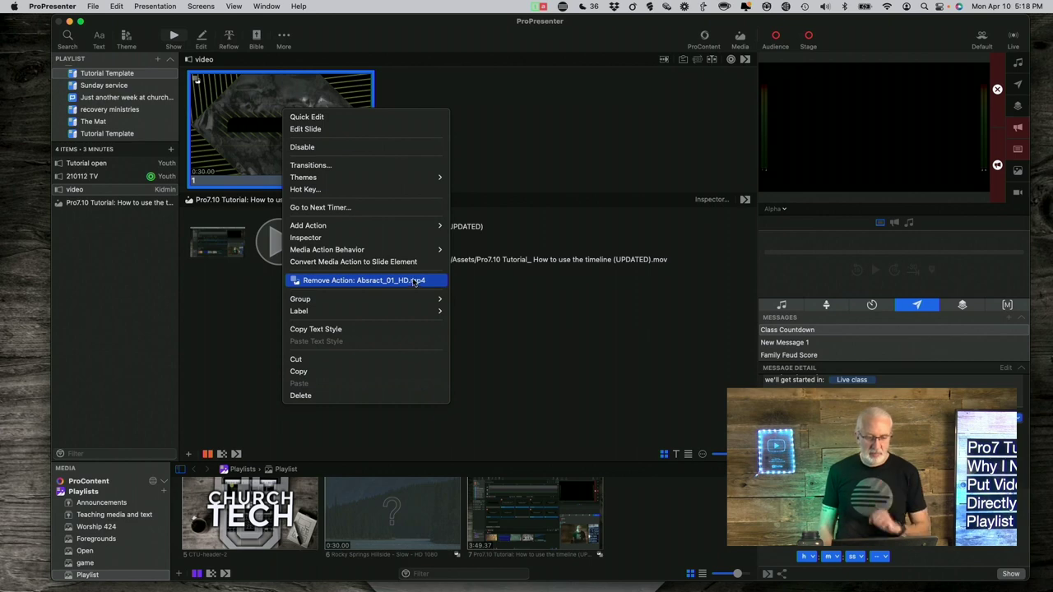
pyautogui.moveTo(416, 228)
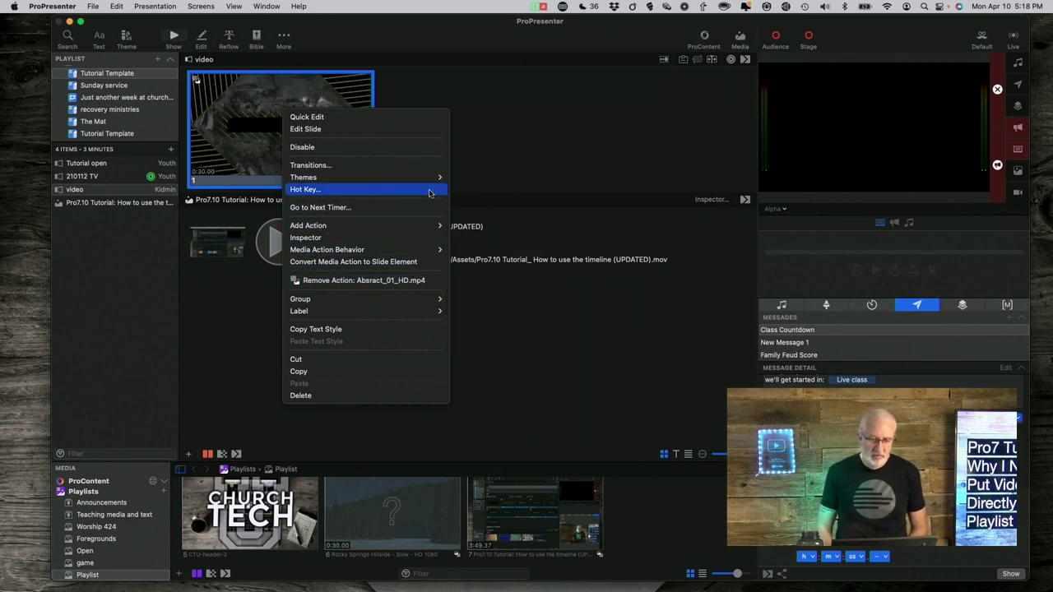
pyautogui.moveTo(434, 178)
pyautogui.moveTo(518, 232)
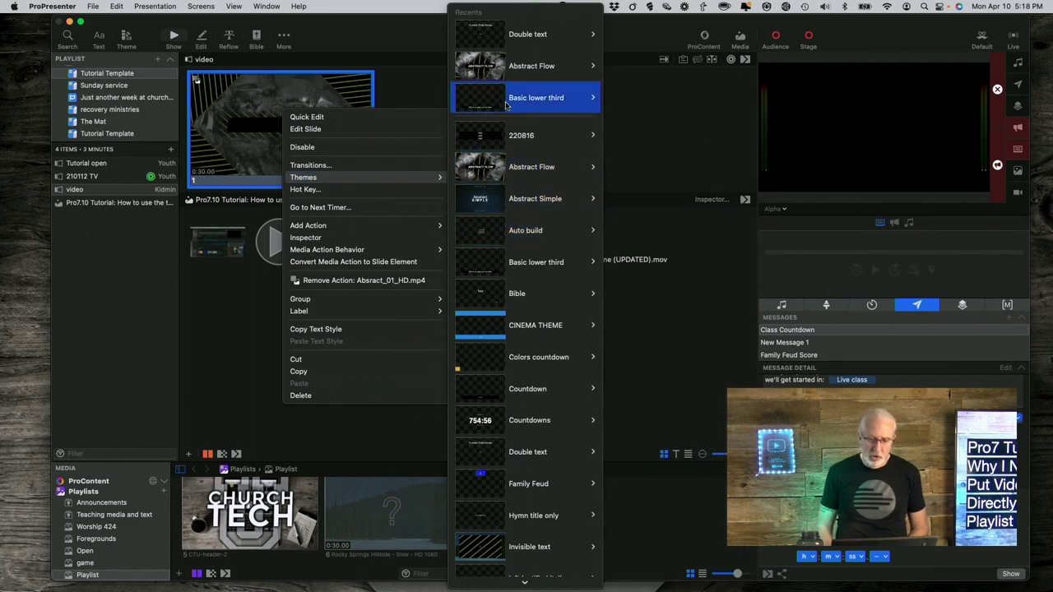
pyautogui.moveTo(507, 284)
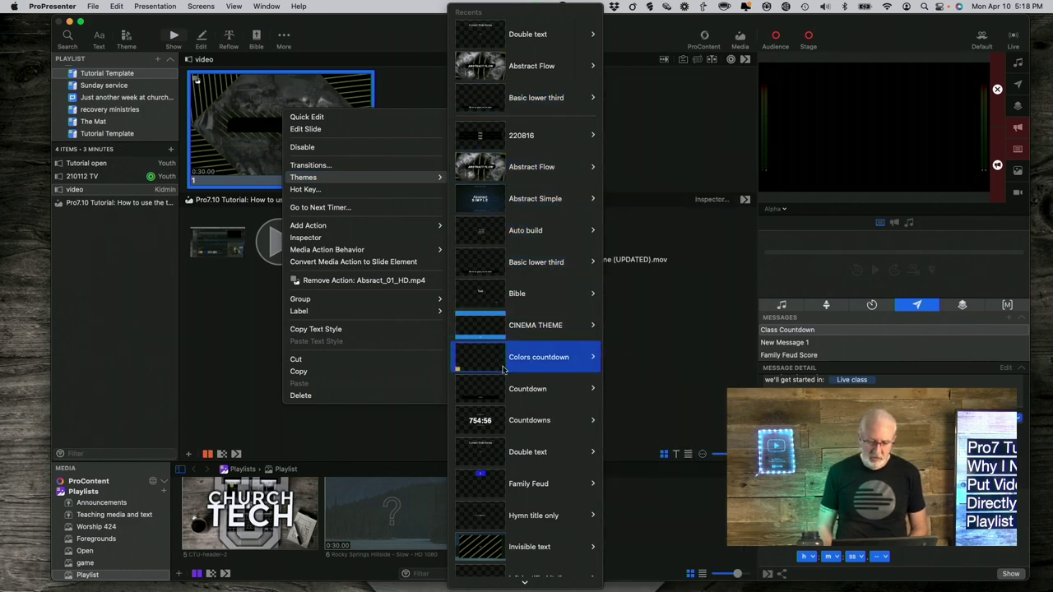
pyautogui.moveTo(504, 387)
pyautogui.scroll(-1, 504, 387)
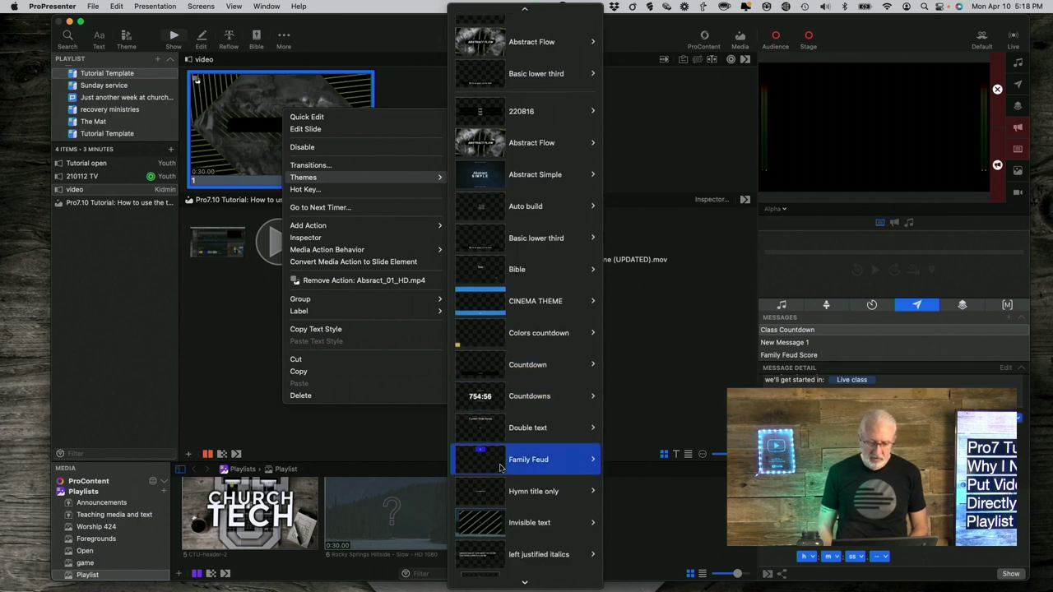
pyautogui.moveTo(497, 492)
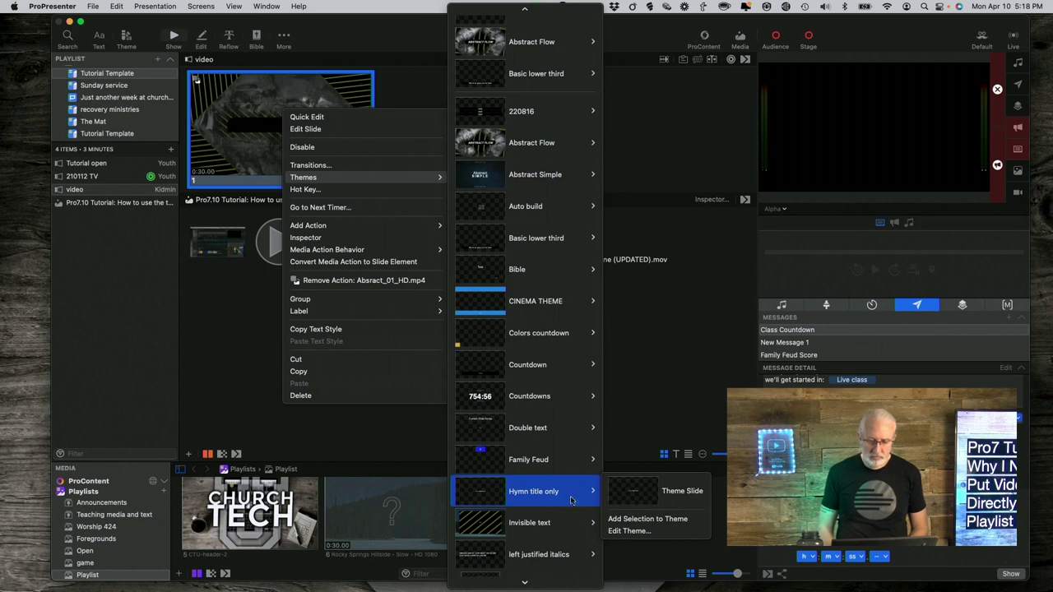
pyautogui.click(630, 492)
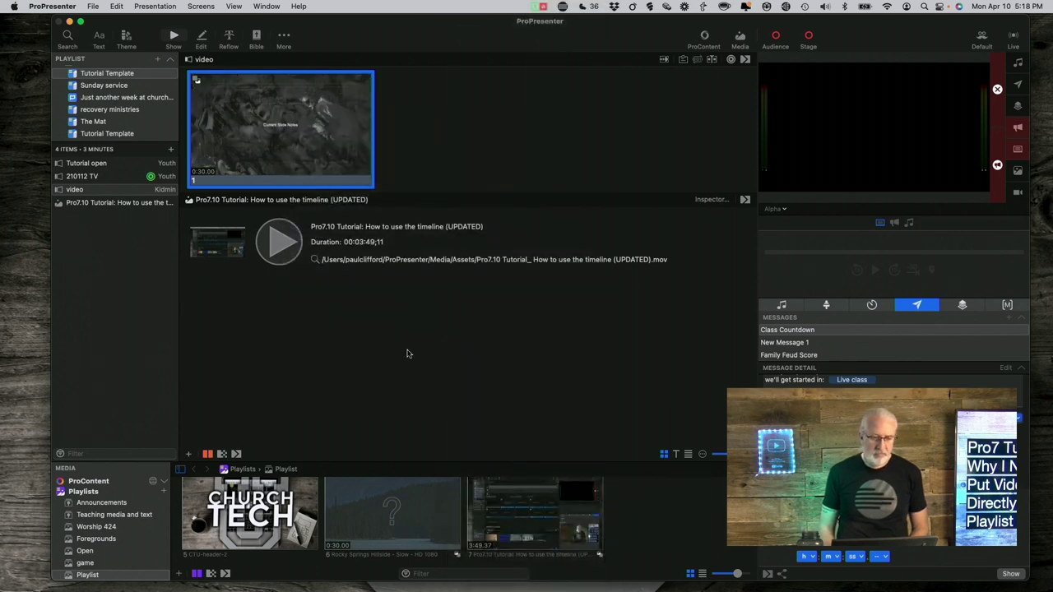
# Step: Remove the Absract_01_HD.mp4 background and place the Pro7.10 tutorial video on the slide
pyautogui.scroll(2, 255, 120)
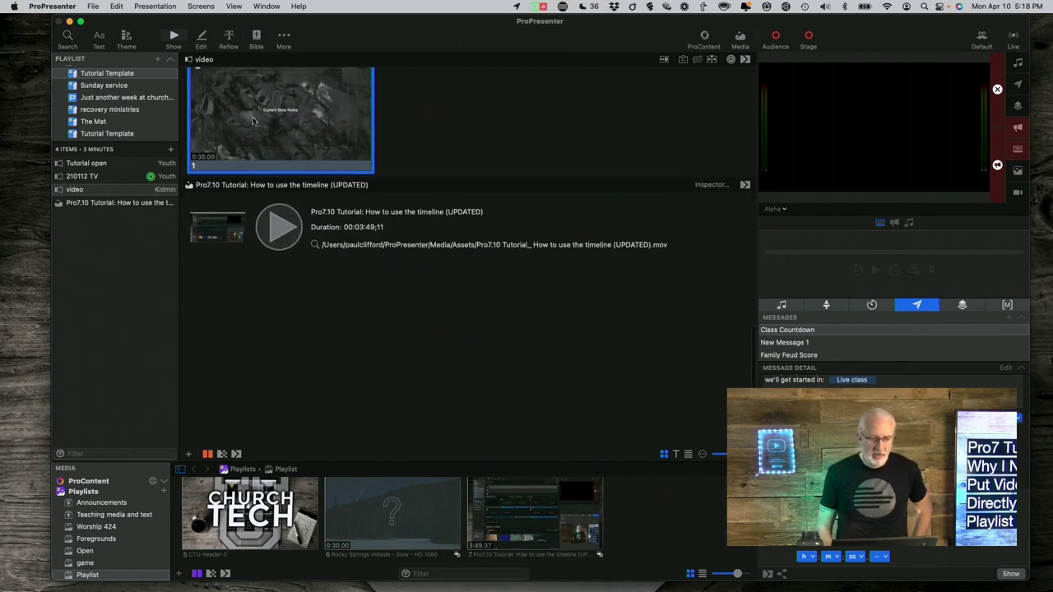
pyautogui.scroll(2, 253, 124)
pyautogui.rightClick(253, 122)
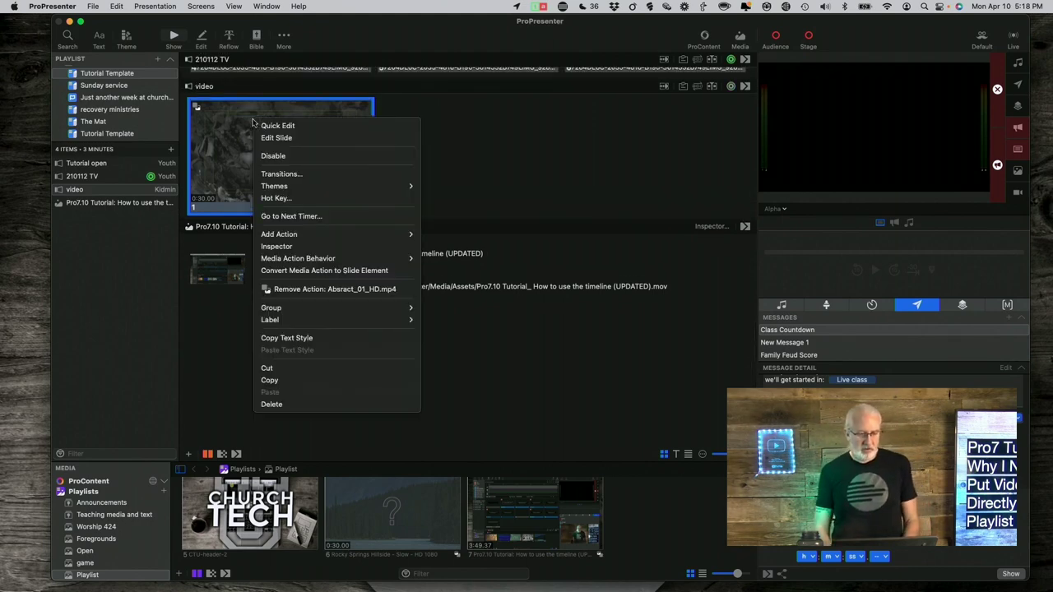
pyautogui.click(288, 289)
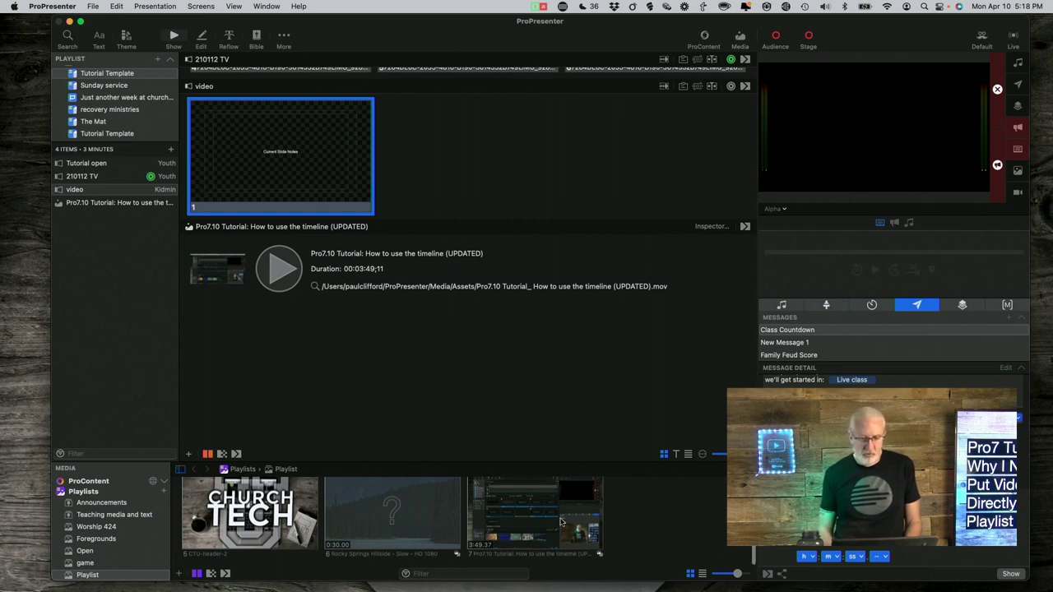
pyautogui.moveTo(563, 522); pyautogui.dragTo(316, 137)
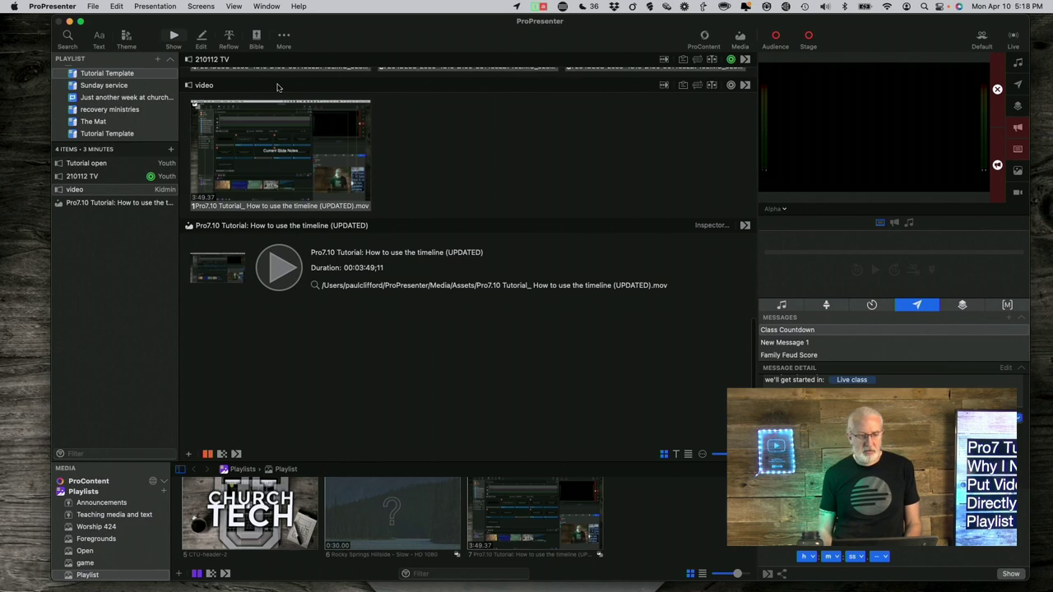
# Step: Set the tutorial video slide's Go to Next Timer duration to 0 seconds
pyautogui.rightClick(274, 137)
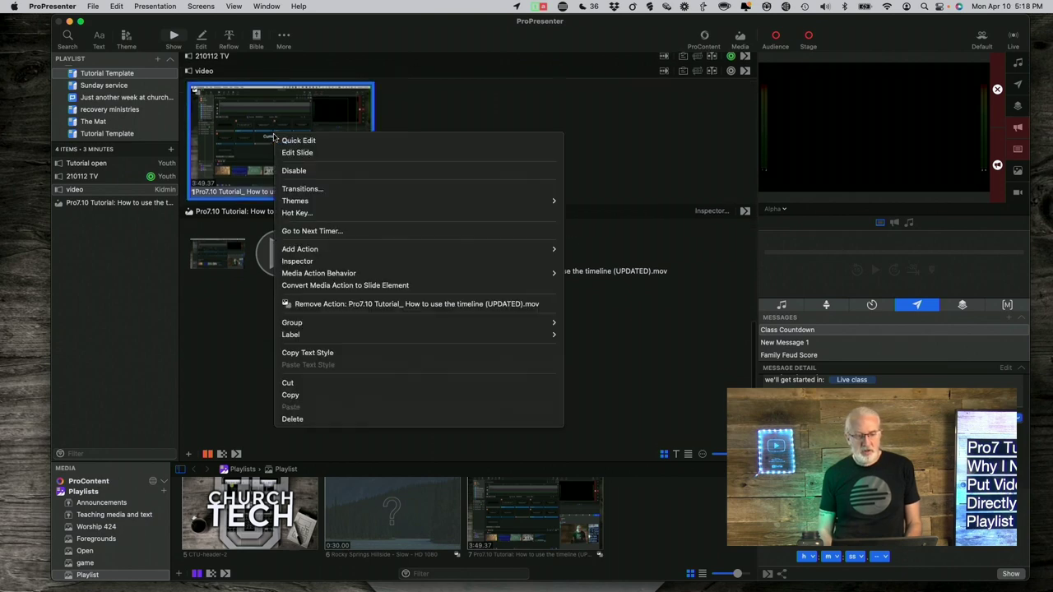
pyautogui.click(319, 231)
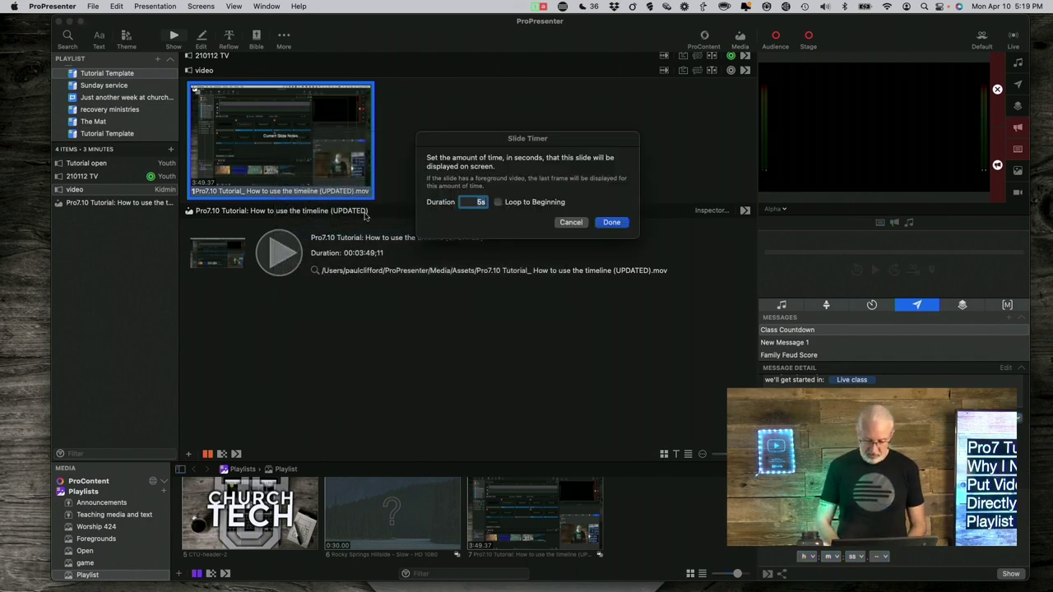
pyautogui.write('0')
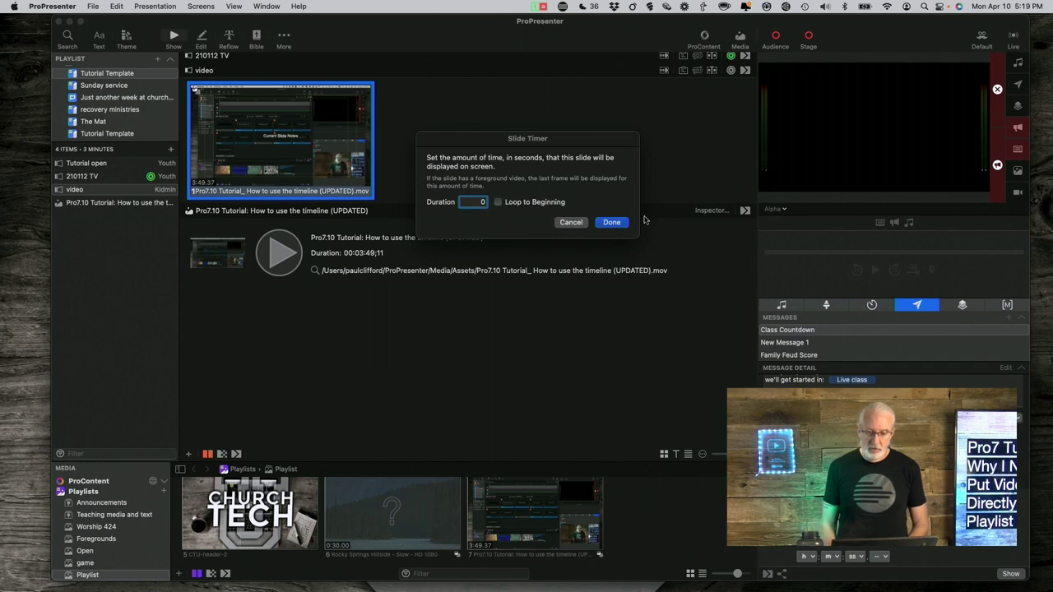
pyautogui.click(614, 223)
pyautogui.rightClick(268, 126)
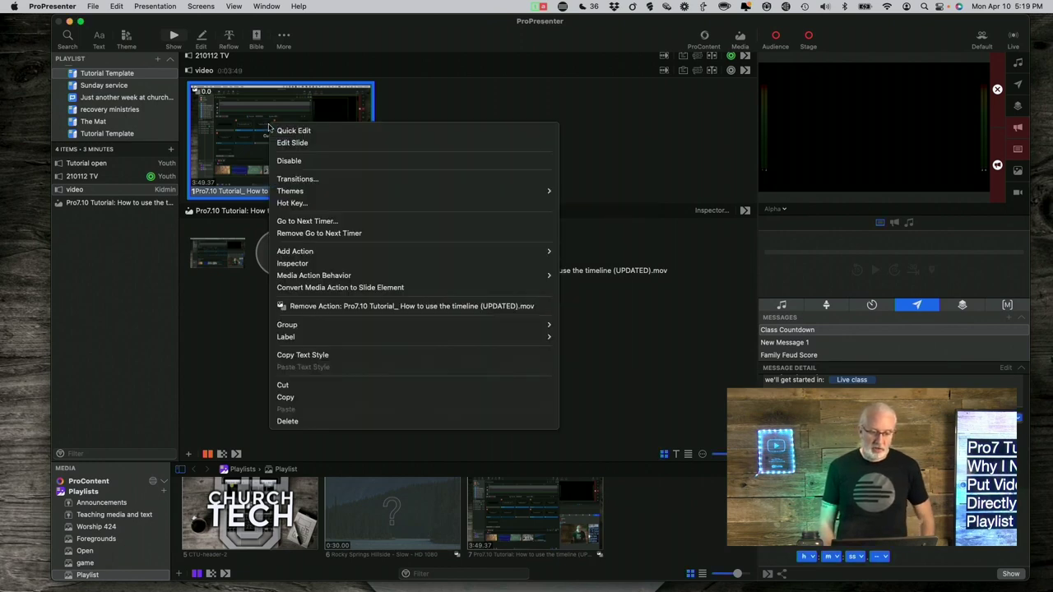
pyautogui.moveTo(323, 252)
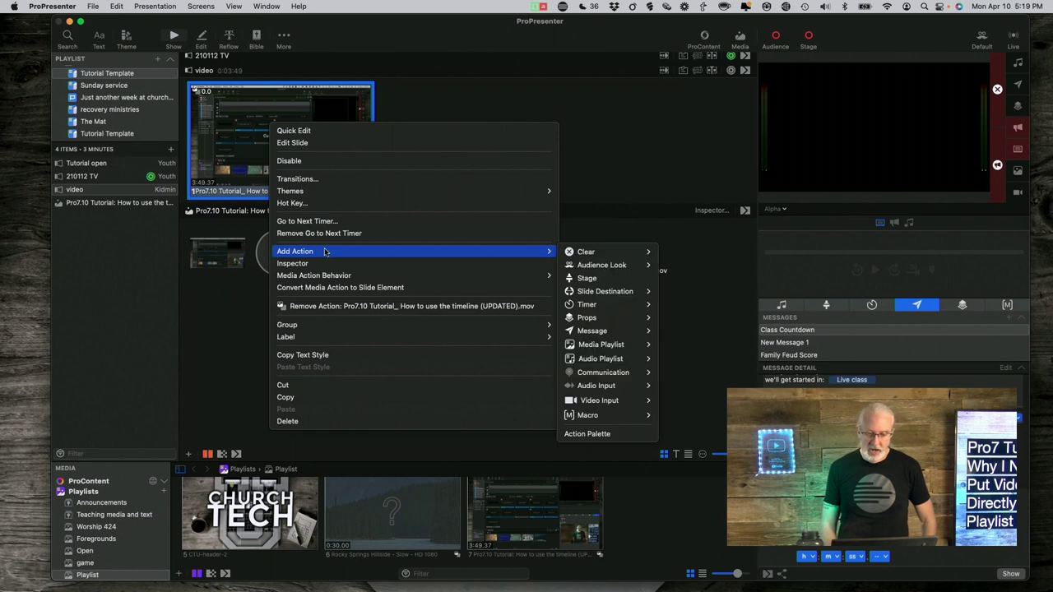
pyautogui.moveTo(597, 258)
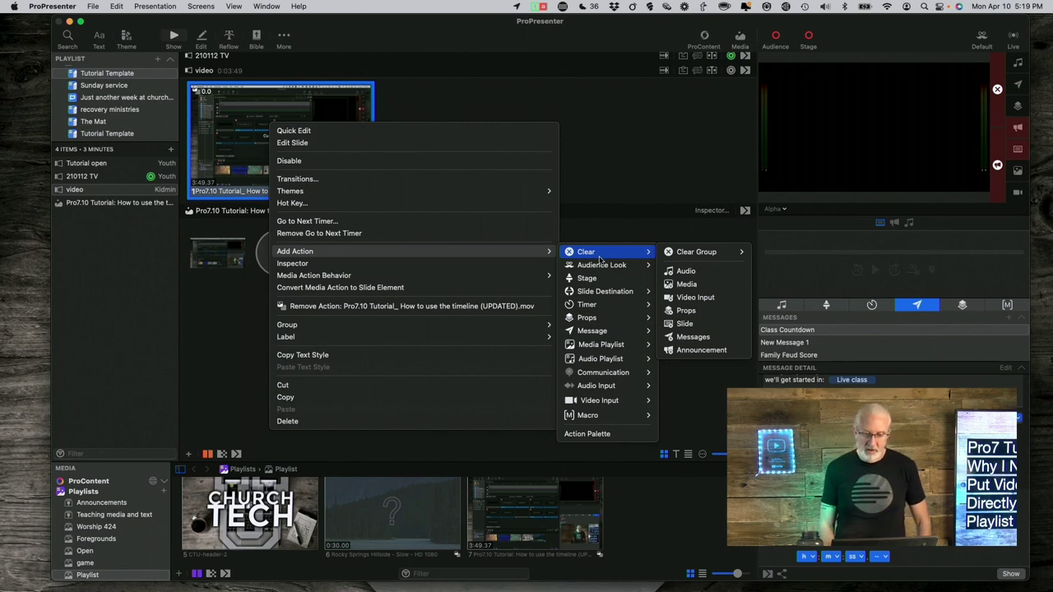
pyautogui.moveTo(599, 321)
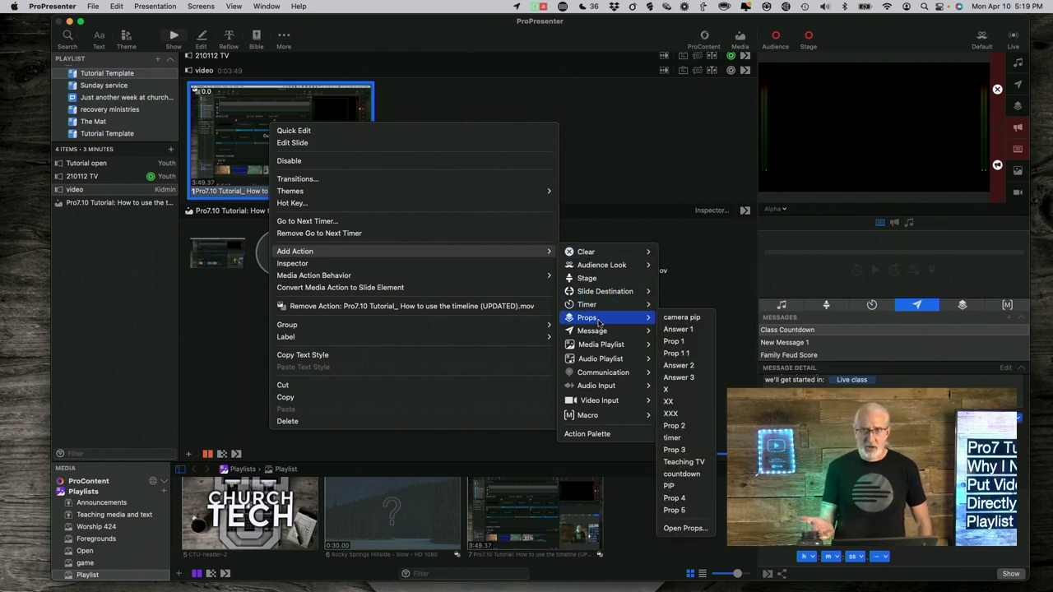
pyautogui.moveTo(616, 370)
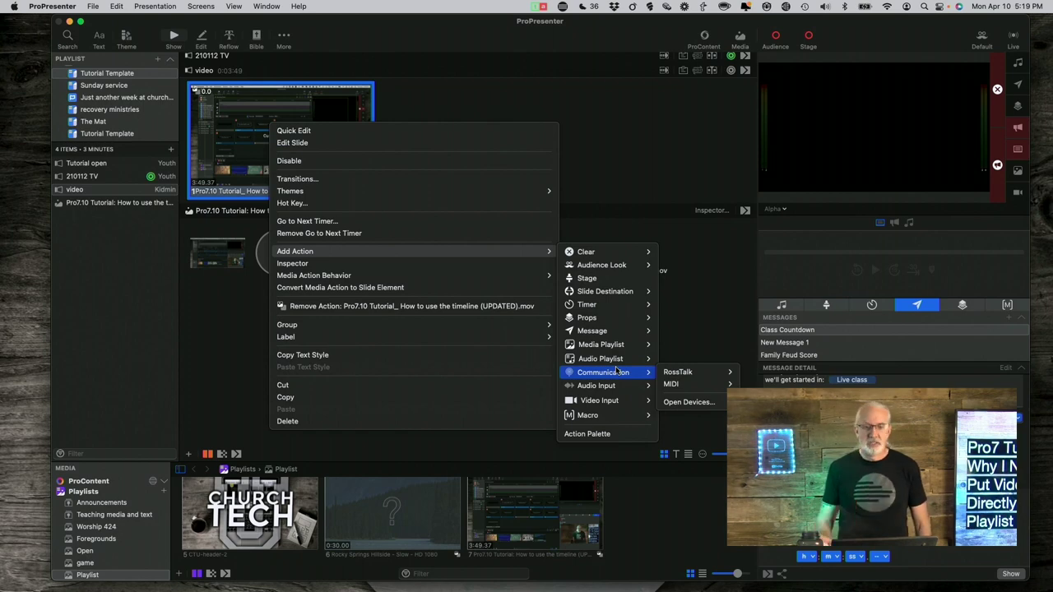
pyautogui.click(666, 126)
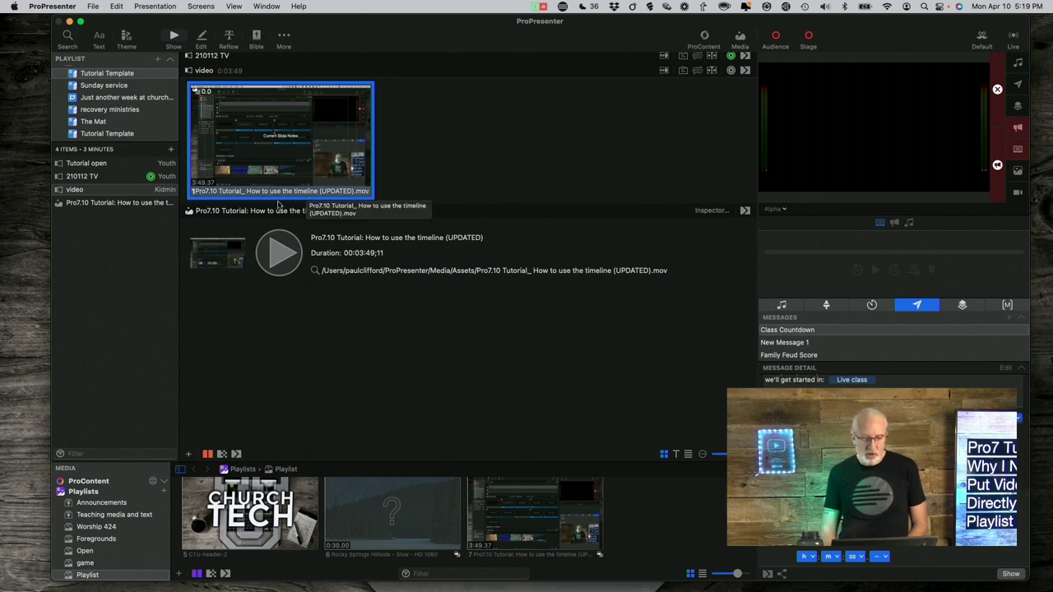
pyautogui.scroll(-1, 220, 212)
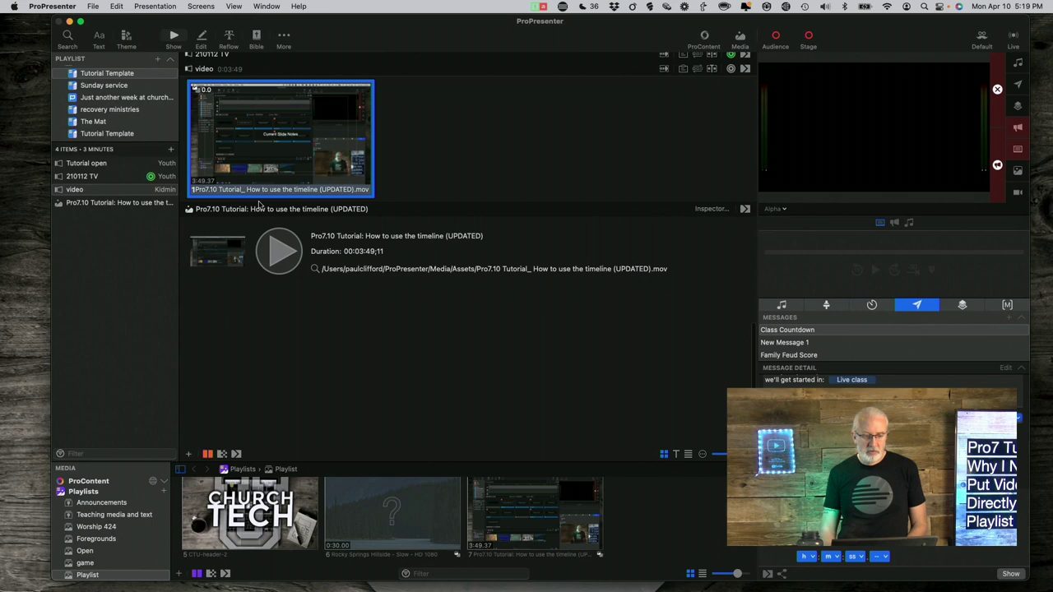
pyautogui.scroll(2, 356, 257)
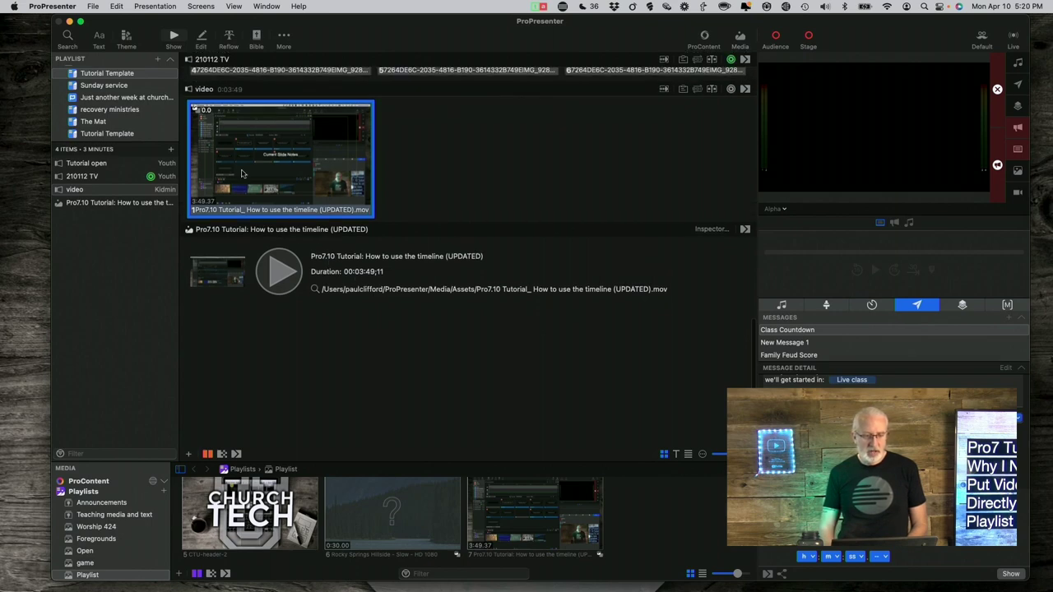
pyautogui.scroll(1, 362, 288)
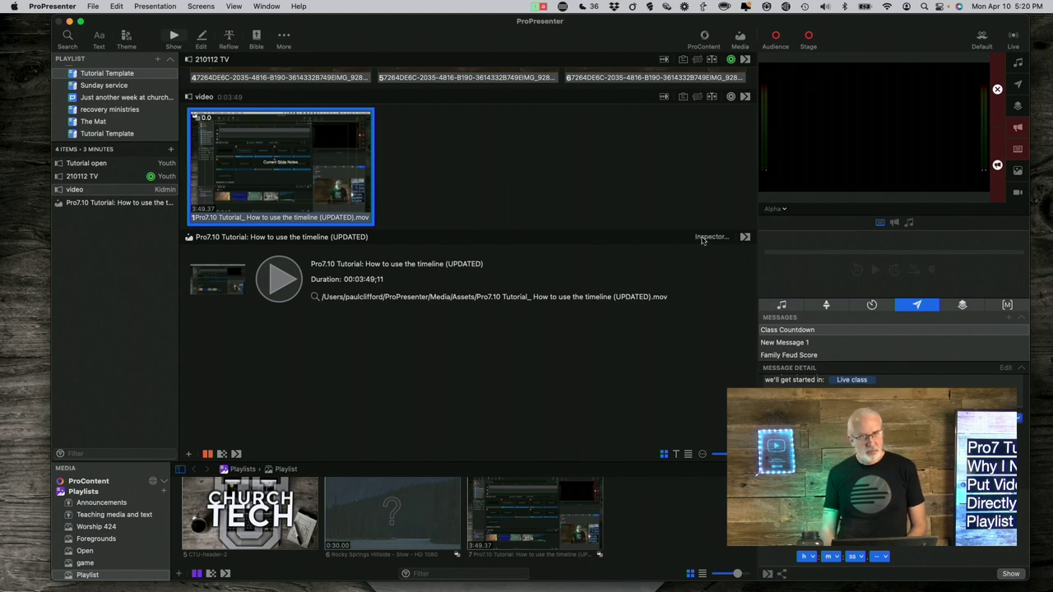
pyautogui.scroll(2, 296, 189)
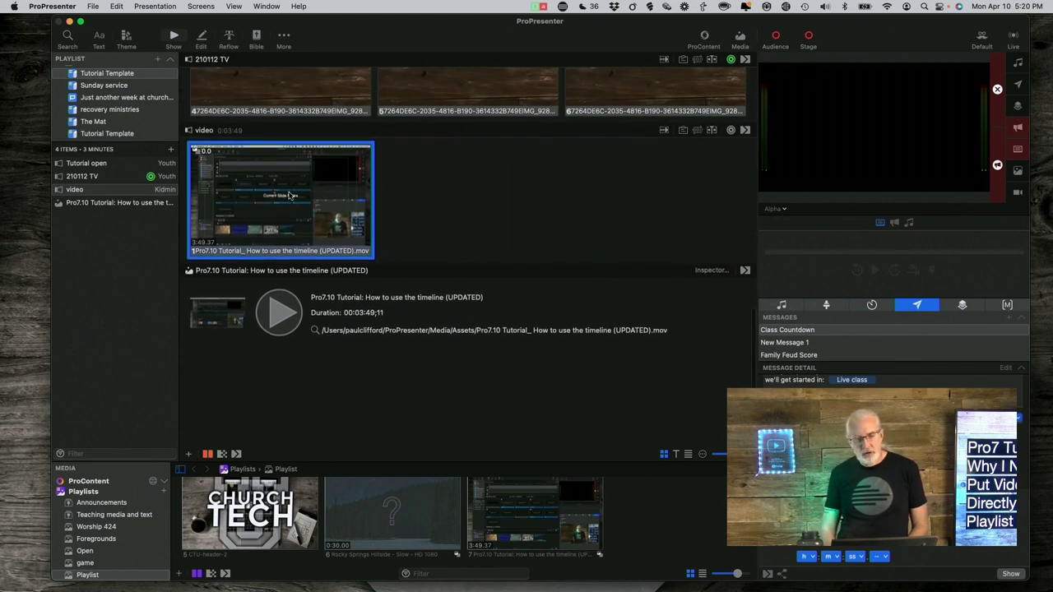
pyautogui.rightClick(292, 193)
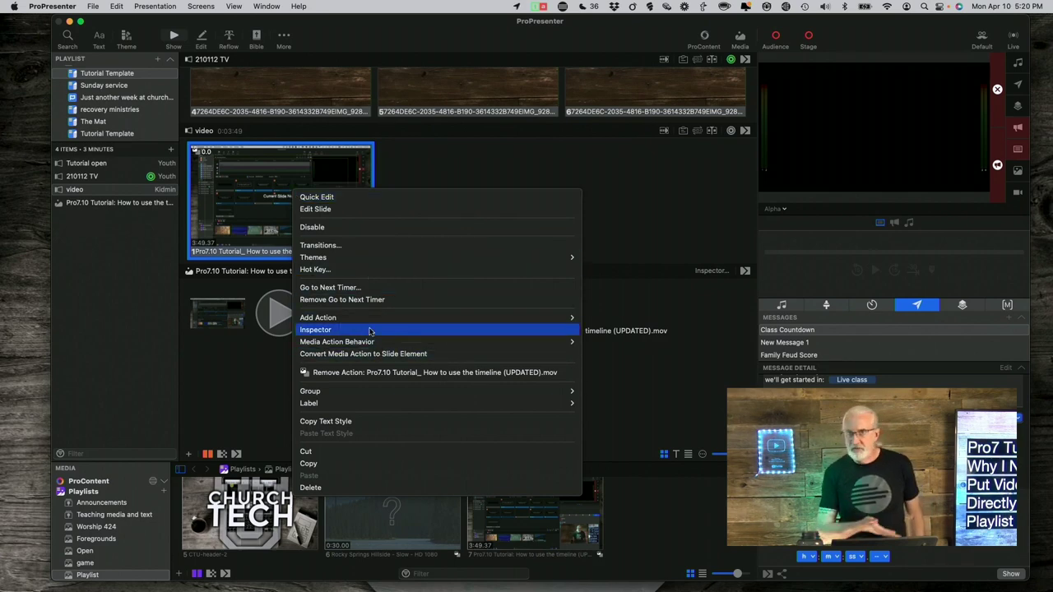
pyautogui.click(652, 186)
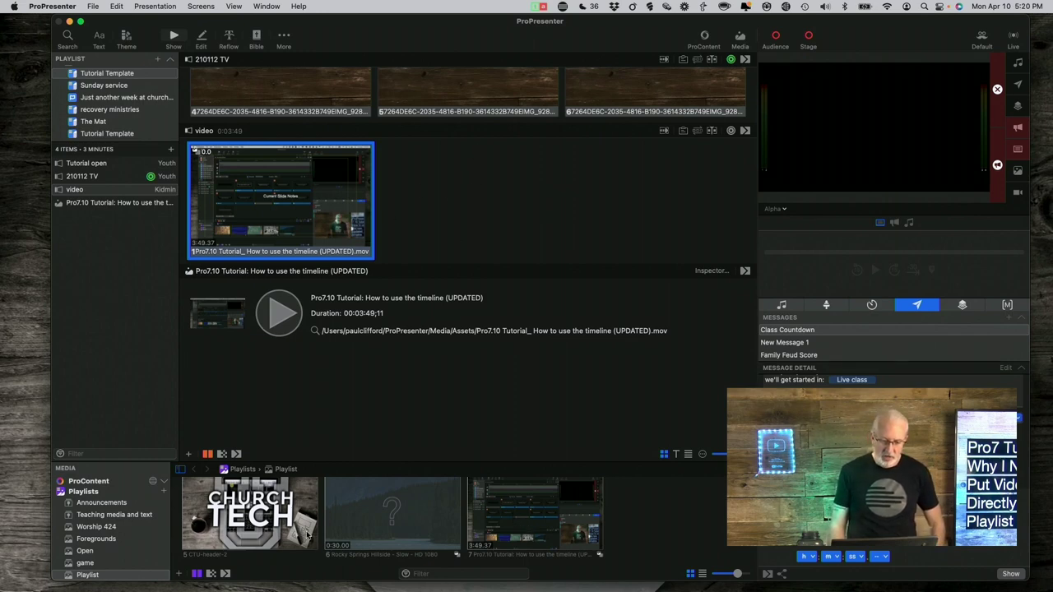
# Step: Drag Gradient Flow Blue - Subtle - HD 1080 into the video presentation as slide 2
pyautogui.scroll(5, 355, 535)
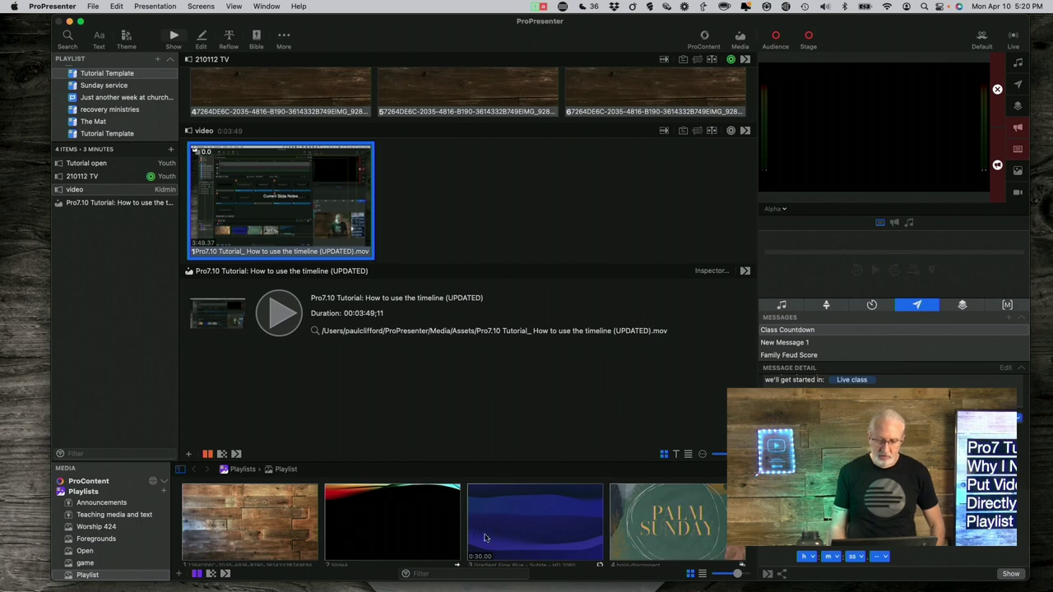
pyautogui.moveTo(510, 529); pyautogui.dragTo(423, 167)
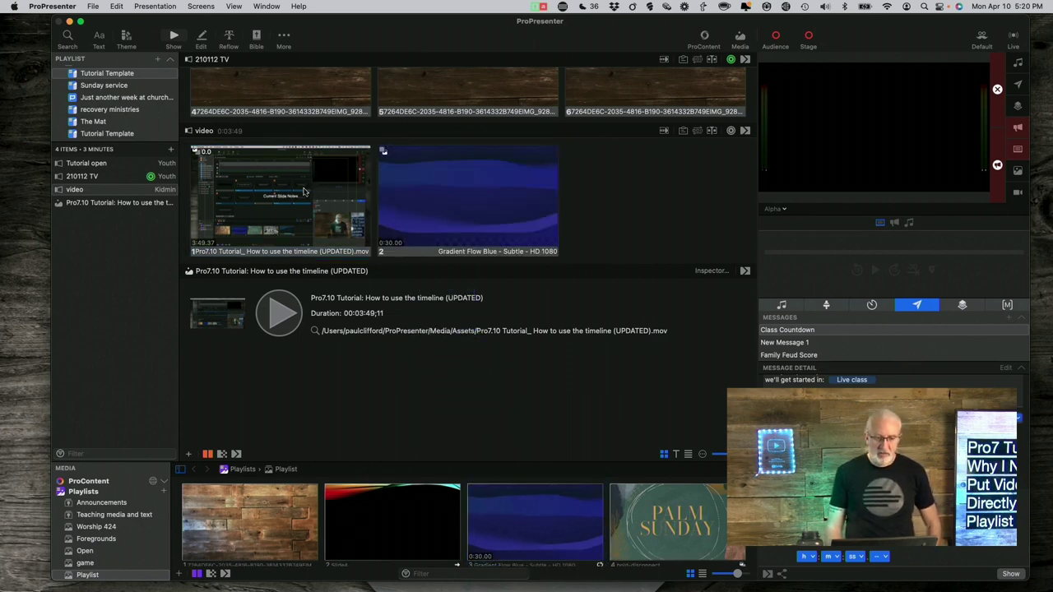